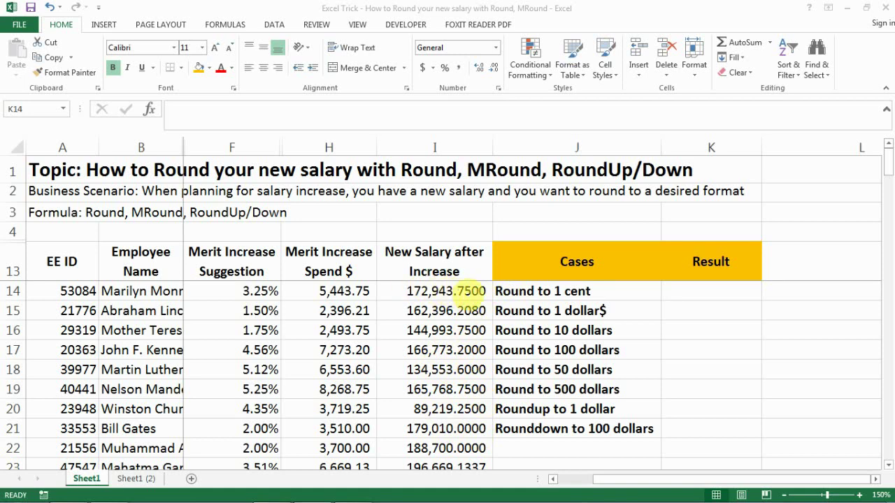
# Review the new salary formulas in column I and the list of rounding cases.
pyautogui.click(461, 292)
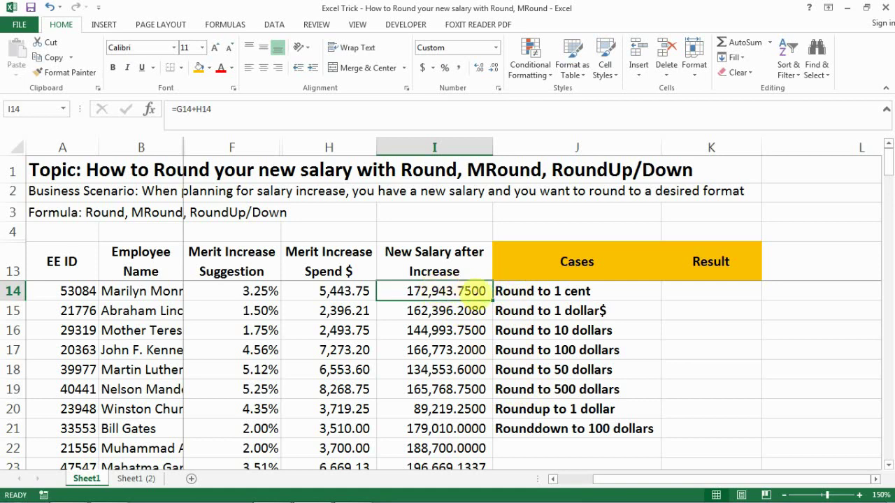
pyautogui.moveTo(543, 289); pyautogui.dragTo(583, 427)
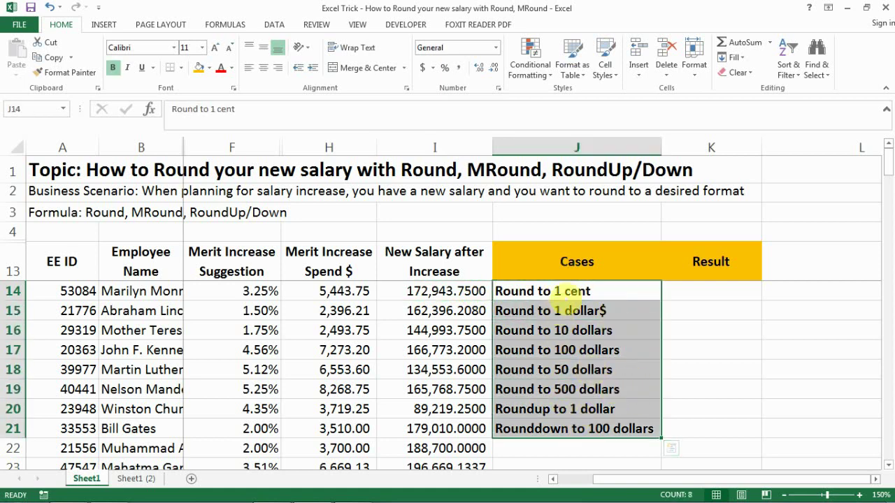
pyautogui.click(558, 293)
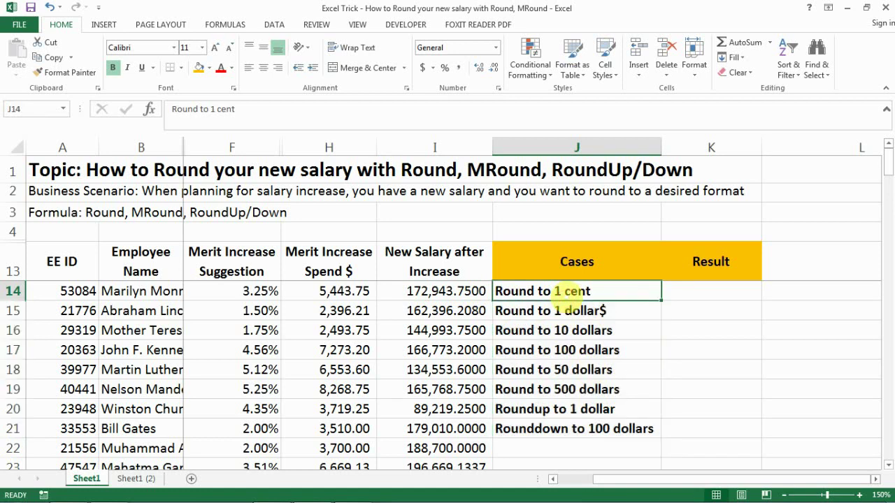
pyautogui.click(444, 291)
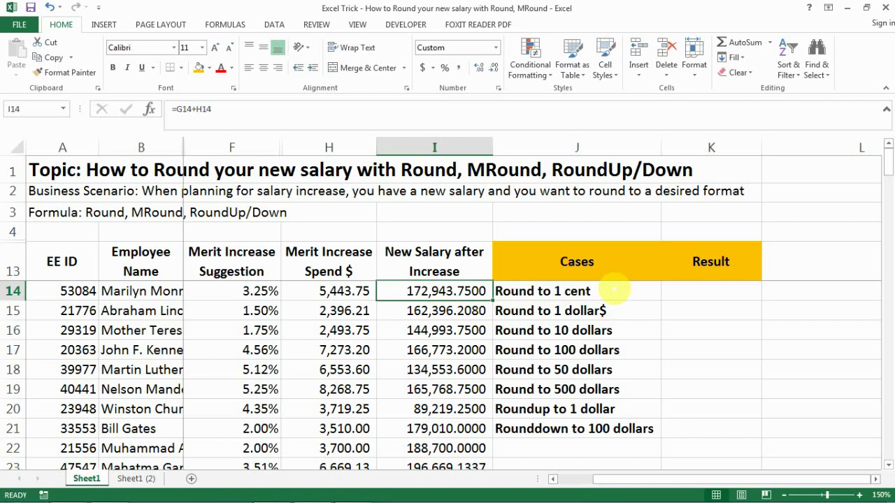
pyautogui.click(611, 290)
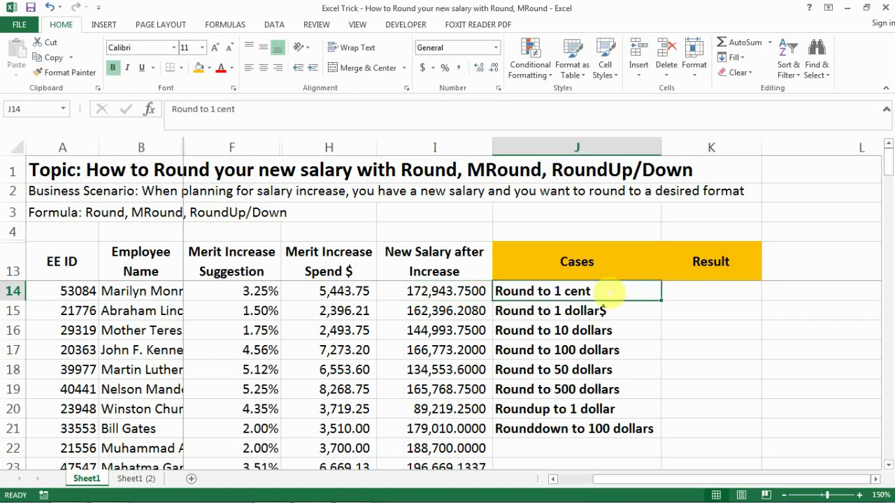
pyautogui.press('Left')
pyautogui.press('Down')
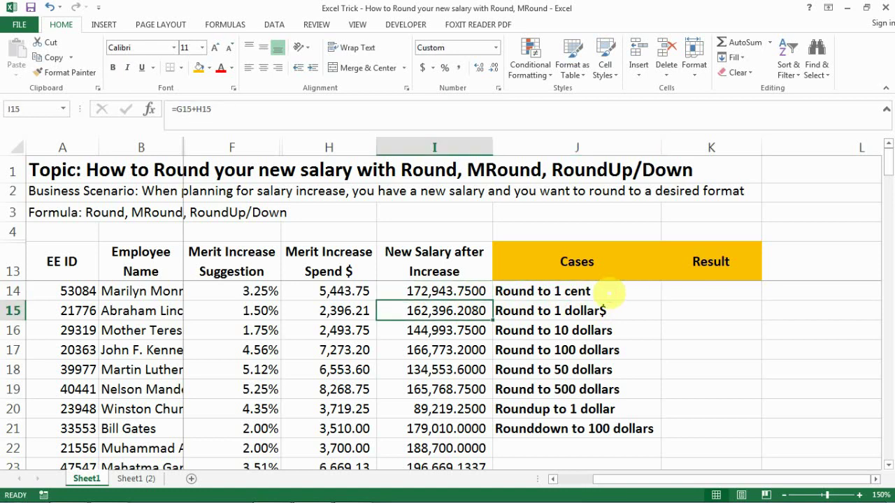
pyautogui.press('Up')
pyautogui.click(609, 291)
pyautogui.press('Left')
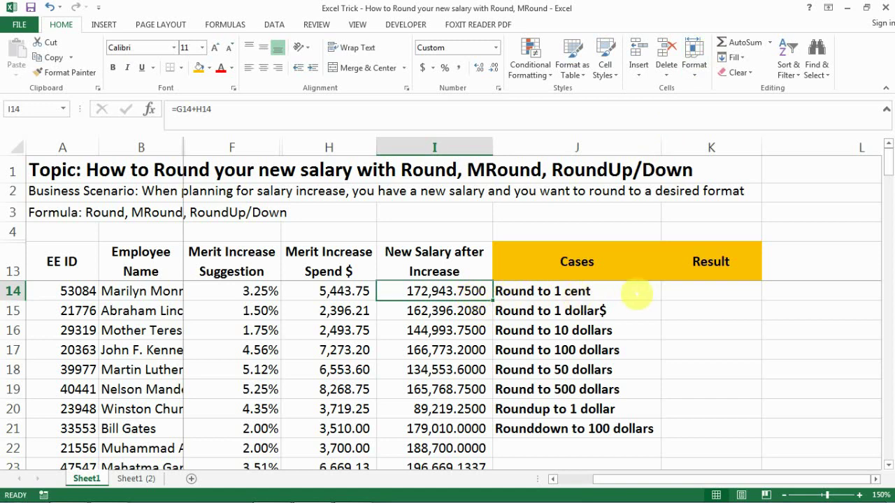
# Enter =ROUND(I14,2) in K14 to round the first new salary to the cent.
pyautogui.click(669, 290)
pyautogui.write('=round')
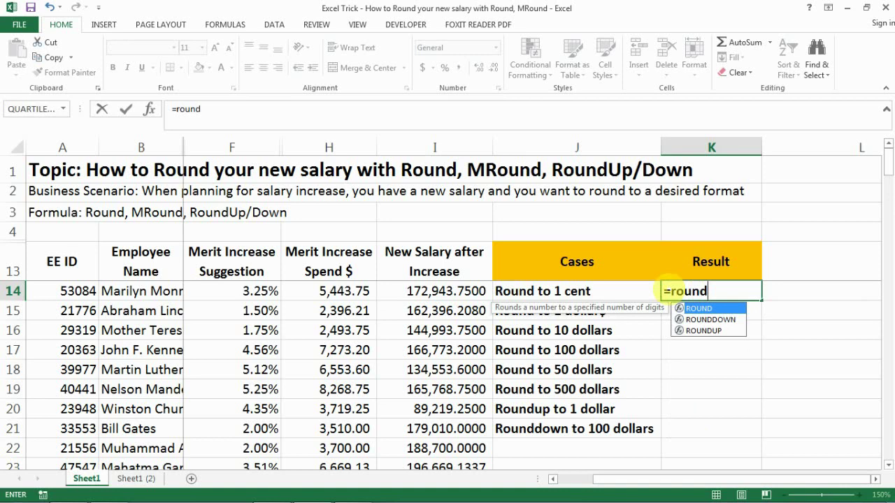
pyautogui.write('(')
pyautogui.click(434, 291)
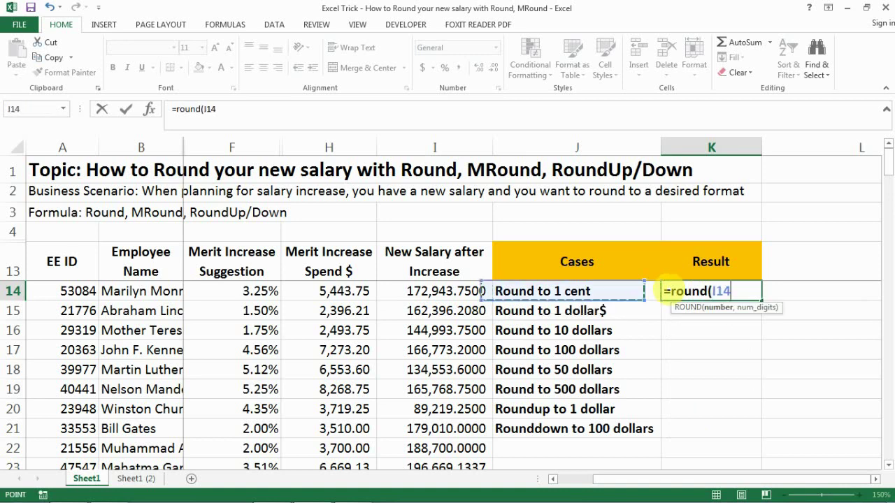
pyautogui.write(',')
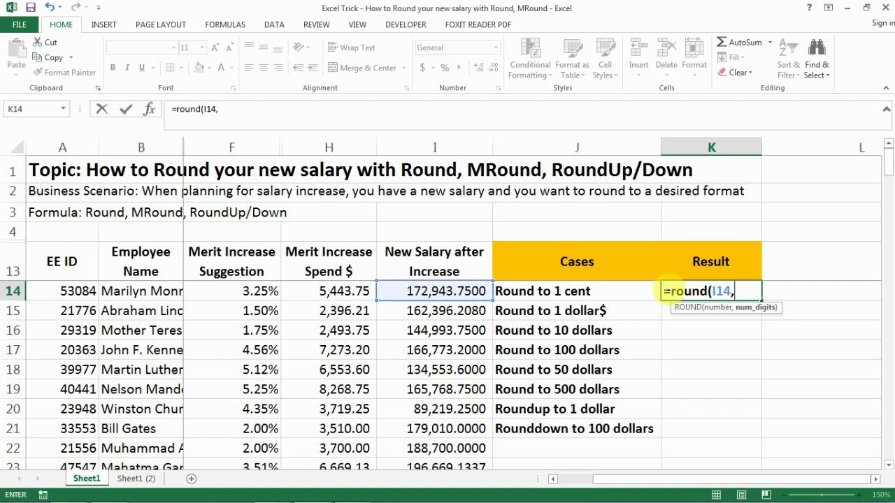
pyautogui.write('2)')
pyautogui.press('Return')
pyautogui.click(669, 292)
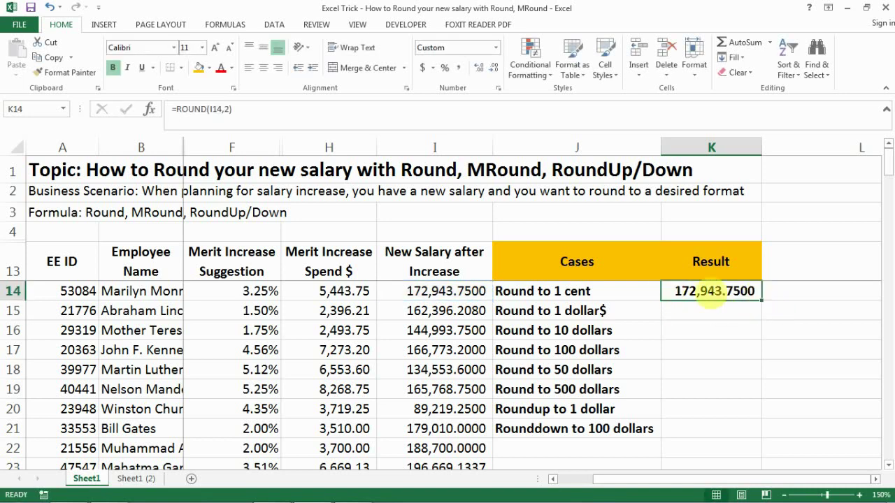
# Try first merit increases of 3.15%, 3.12% and 3.11%, settling on 3.111%.
pyautogui.click(236, 288)
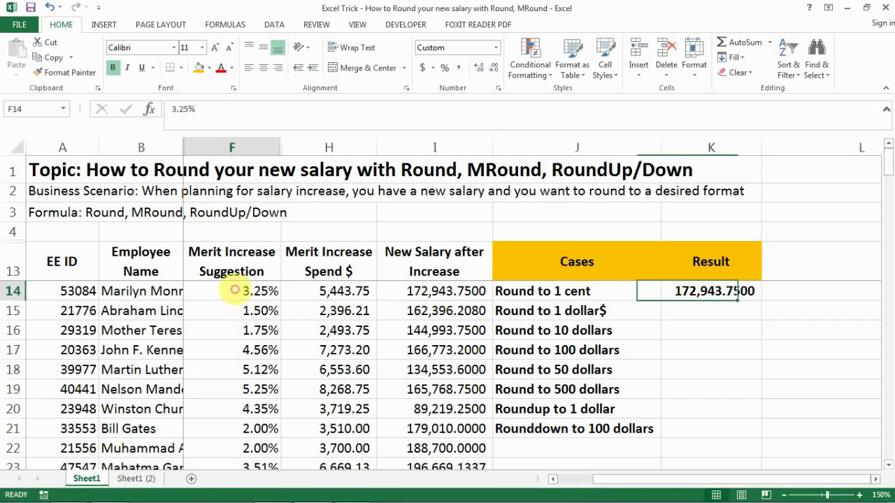
pyautogui.write('3.15')
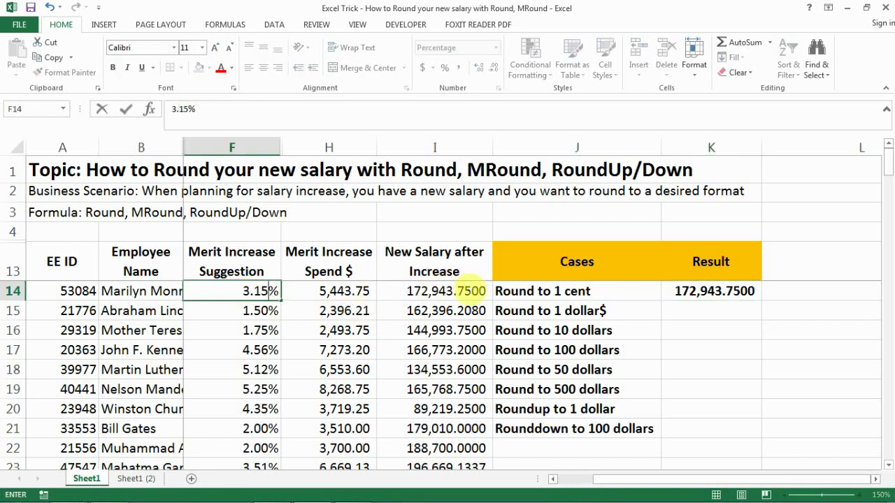
pyautogui.press('Return')
pyautogui.press('Up')
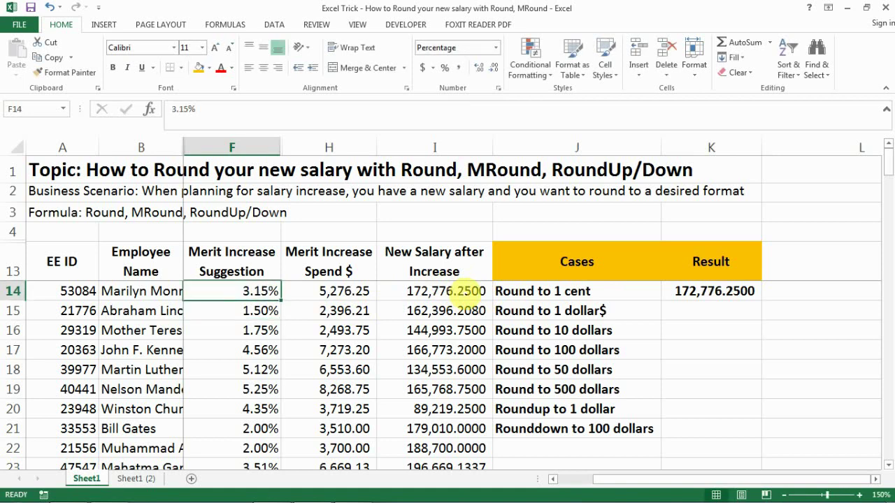
pyautogui.write('3.12')
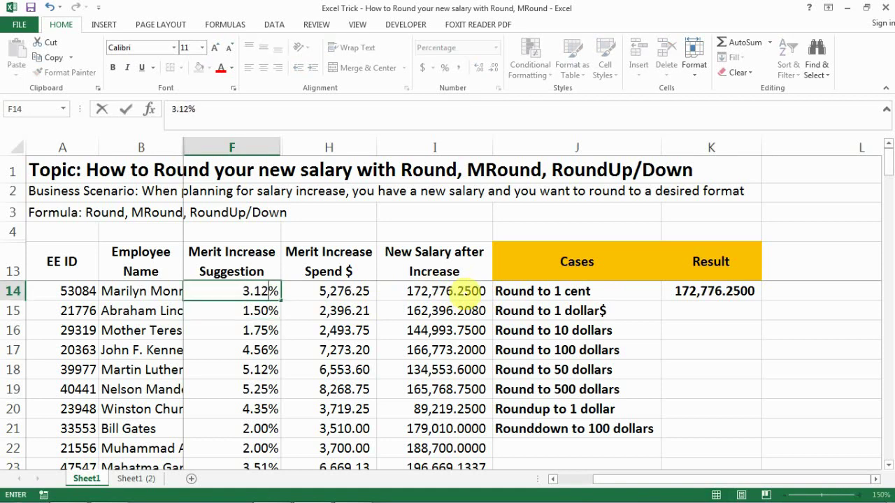
pyautogui.press('Return')
pyautogui.press('Up')
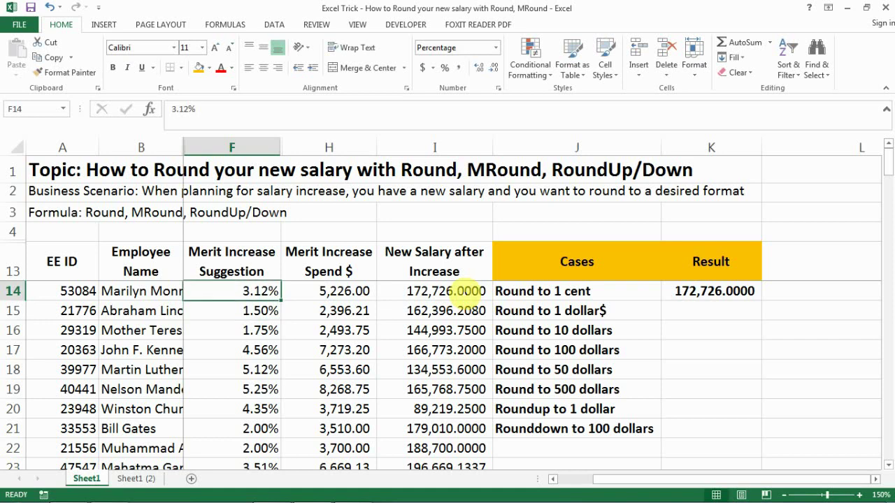
pyautogui.write('3.11')
pyautogui.press('Right')
pyautogui.press('Left')
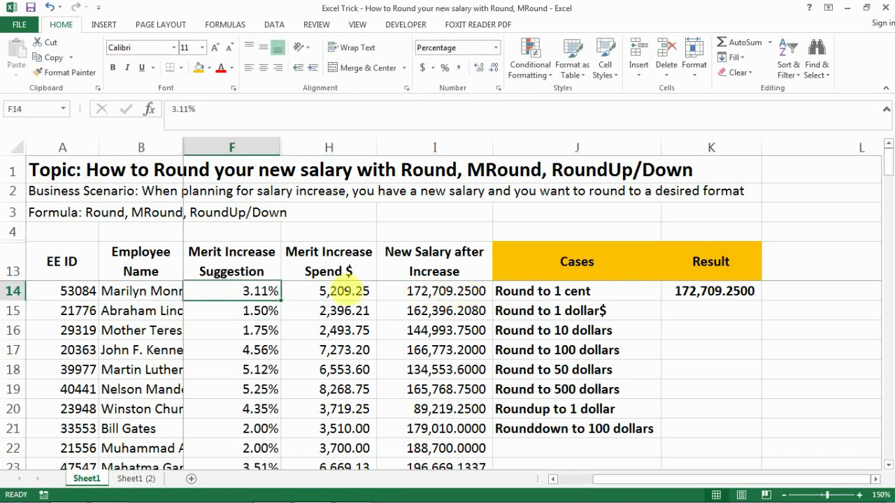
pyautogui.write('3.')
pyautogui.write('111')
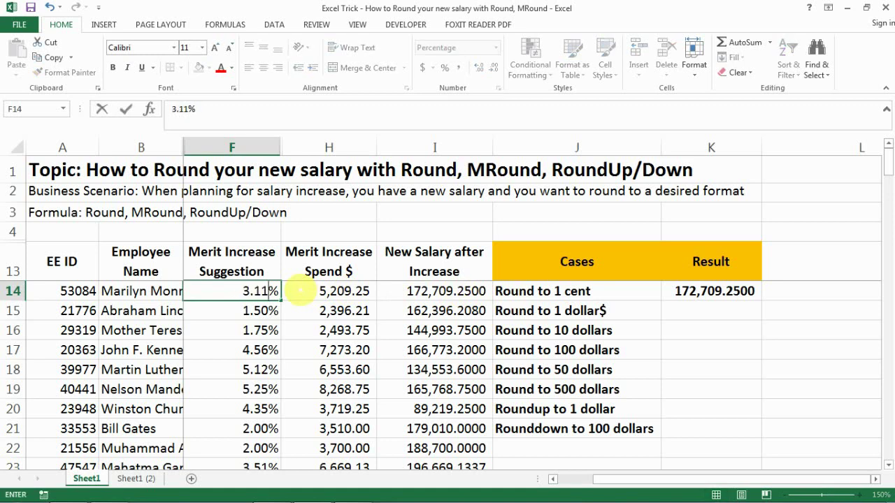
pyautogui.press('Right')
pyautogui.press('Left')
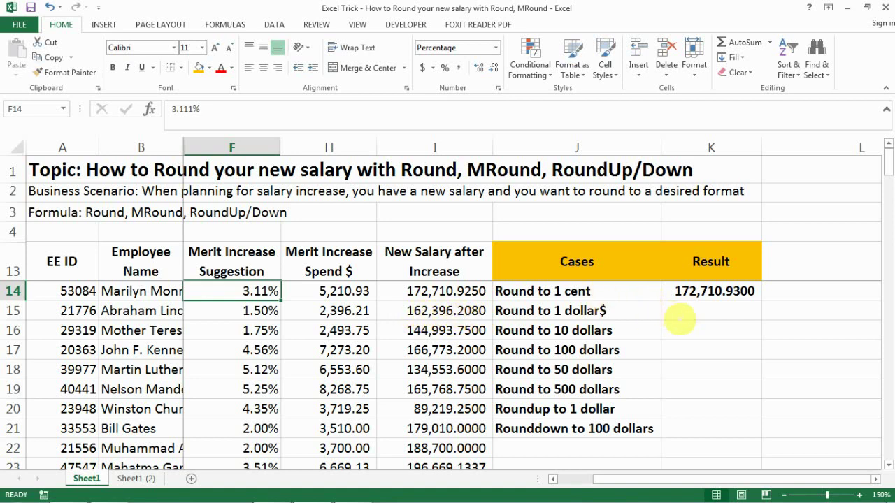
# Enter =ROUND(I15,0) in K15 so the second salary rounds to the nearest dollar.
pyautogui.click(683, 315)
pyautogui.write('=r')
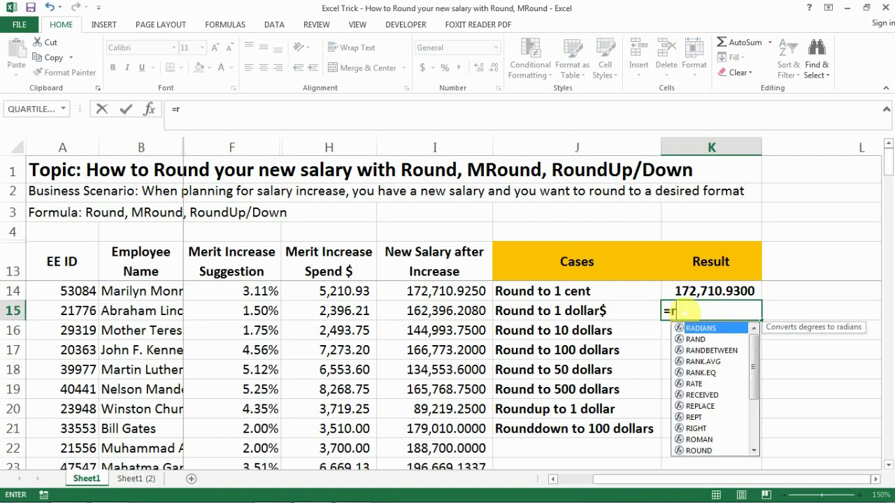
pyautogui.write('ound(')
pyautogui.press('Left')
pyautogui.press('Left')
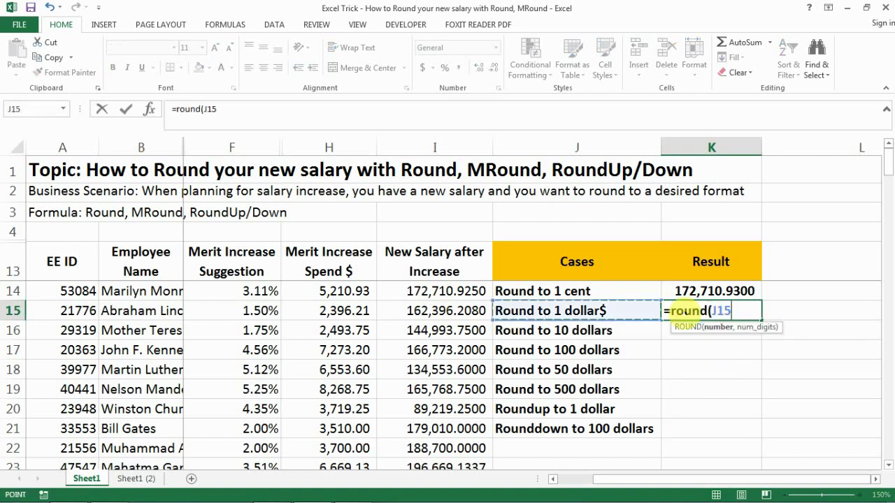
pyautogui.write(',')
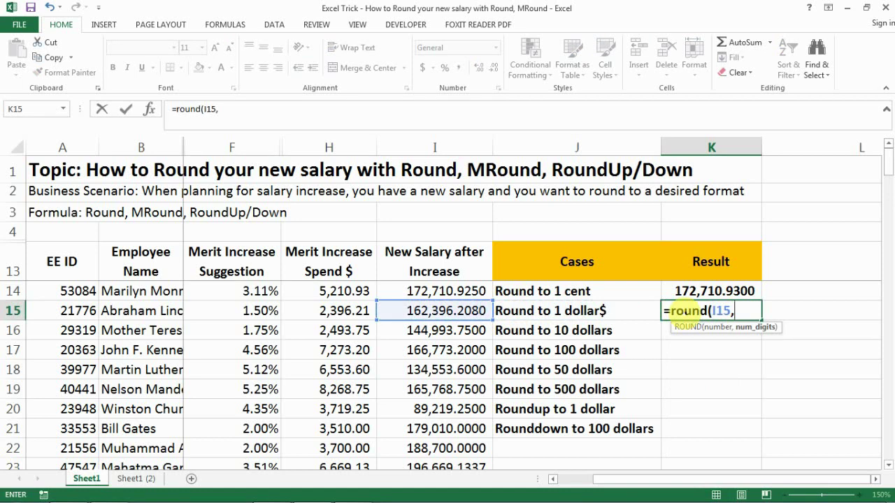
pyautogui.write('0)')
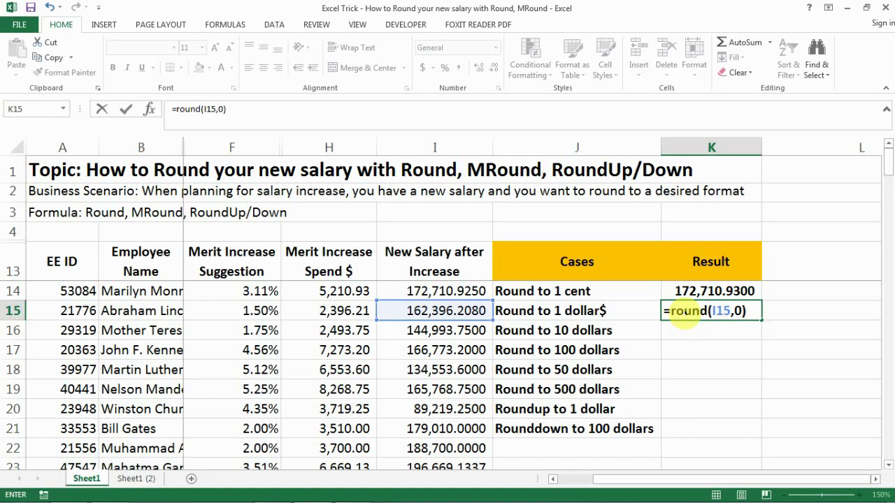
pyautogui.press('Return')
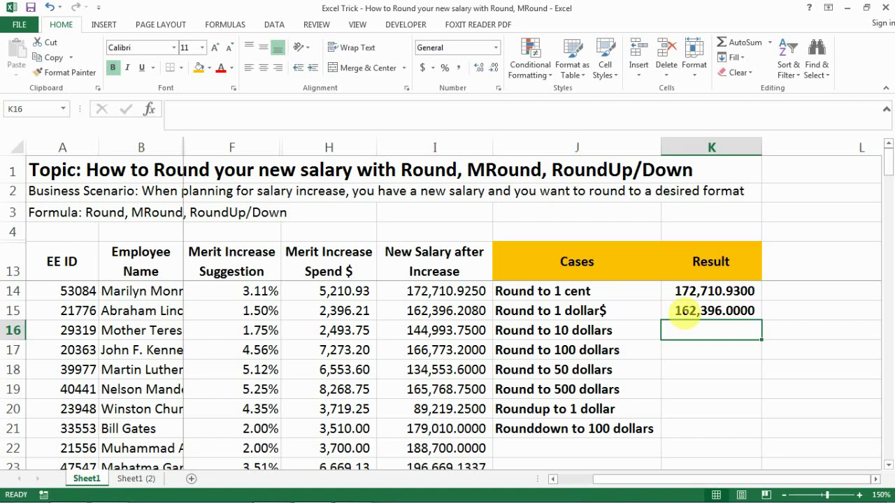
# Enter =ROUND(I16,-1) in K16, giving 144,990.0000 for the 10-dollar case.
pyautogui.write('=round(')
pyautogui.click(434, 330)
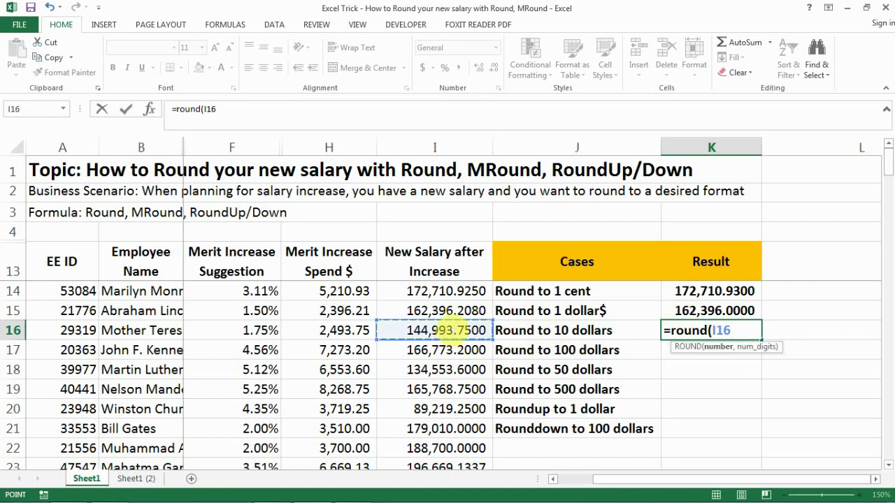
pyautogui.write(',-')
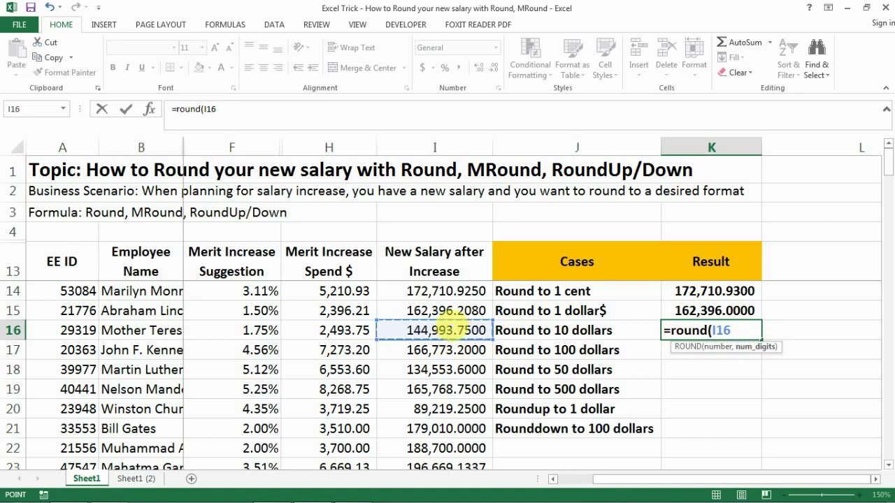
pyautogui.write('1)')
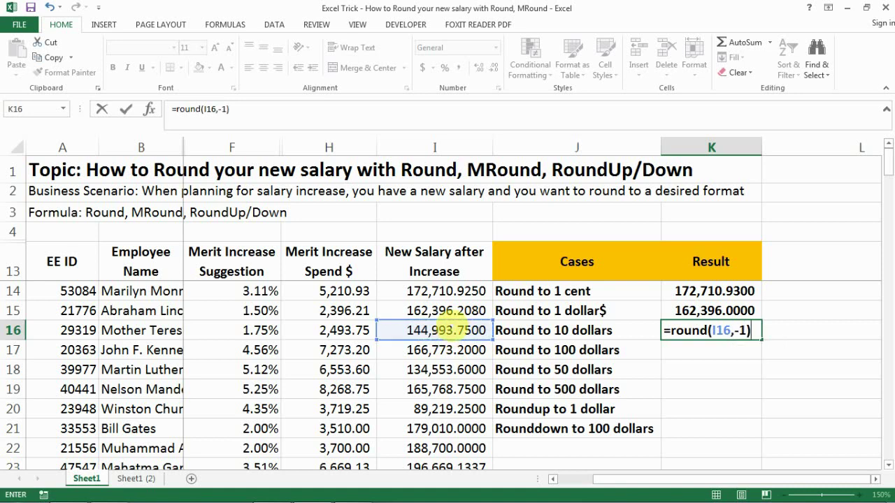
pyautogui.press('Return')
pyautogui.press('Up')
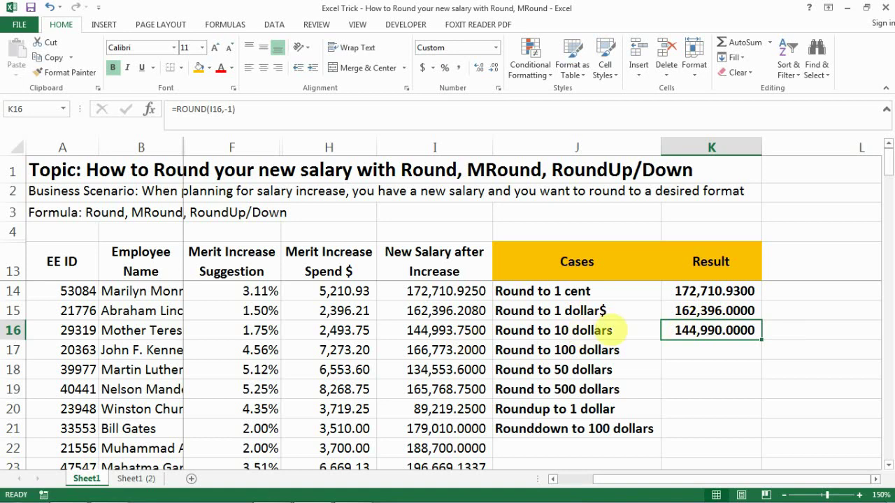
# Enter =ROUND(I17,-2) in K17 and compare the 166,800.0000 result with I17.
pyautogui.click(689, 349)
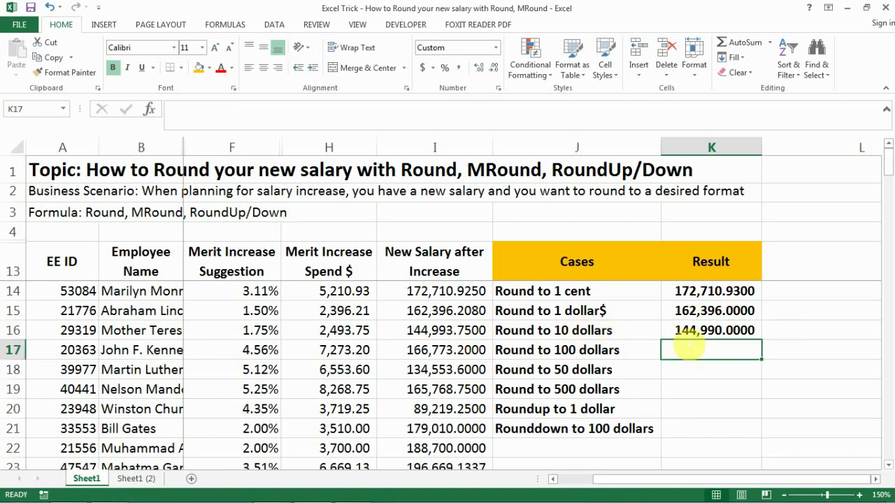
pyautogui.write('=round(')
pyautogui.press('Left')
pyautogui.press('Left')
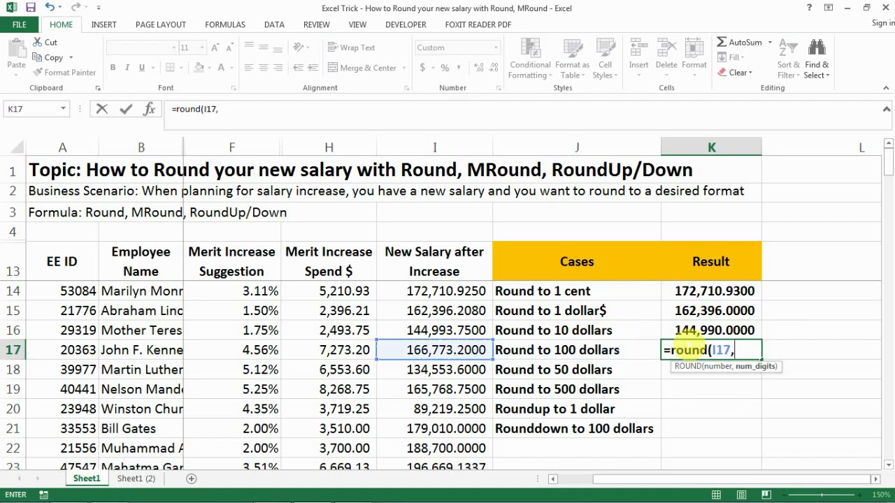
pyautogui.write('-2)')
pyautogui.press('Return')
pyautogui.click(688, 348)
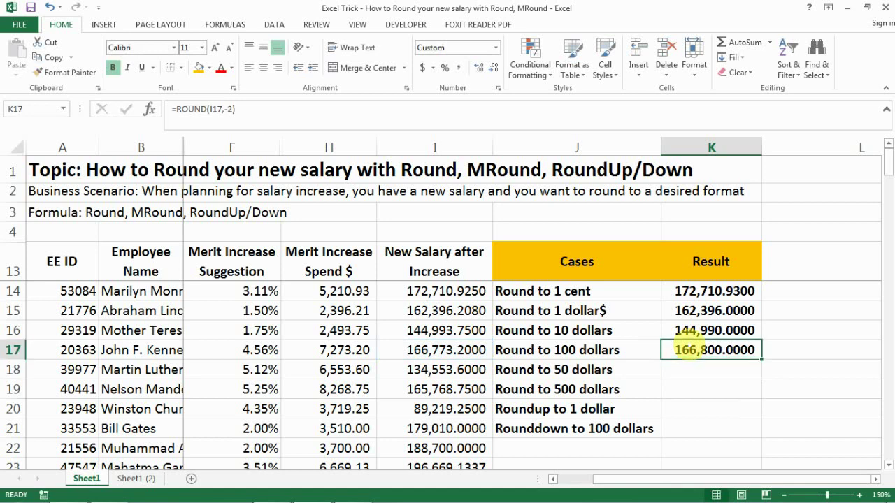
pyautogui.press('Left')
pyautogui.press('Left')
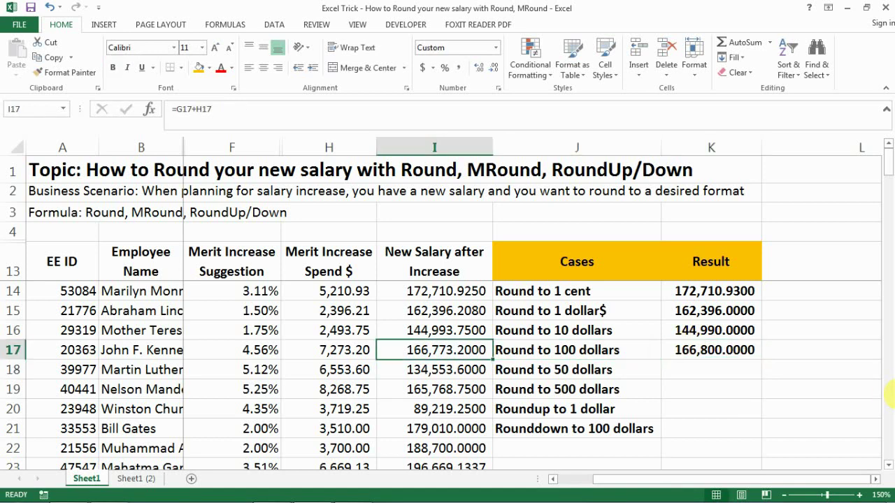
pyautogui.press('Right')
pyautogui.press('Right')
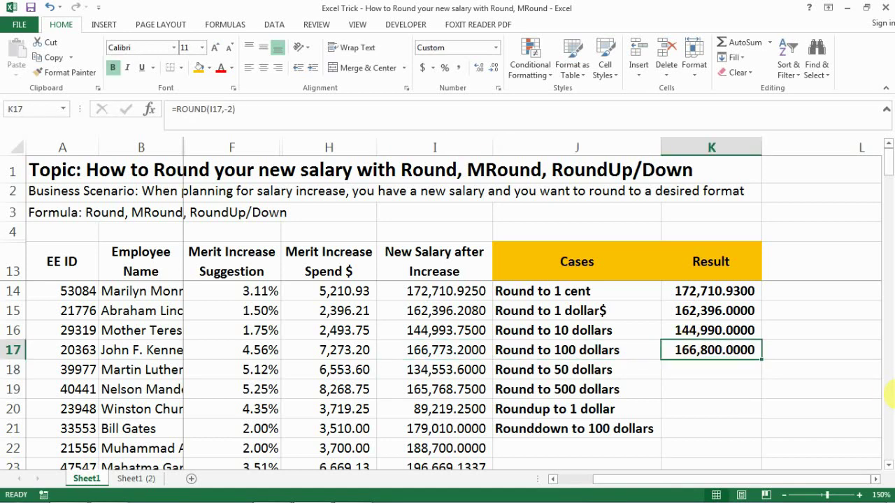
pyautogui.press('Down')
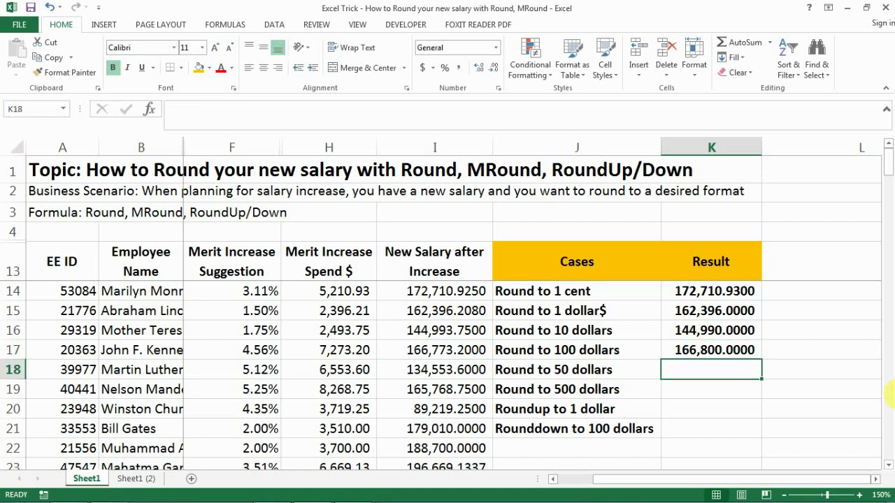
# Enter =MROUND(I18,50) in K18 for the 50-dollar case.
pyautogui.press('Left')
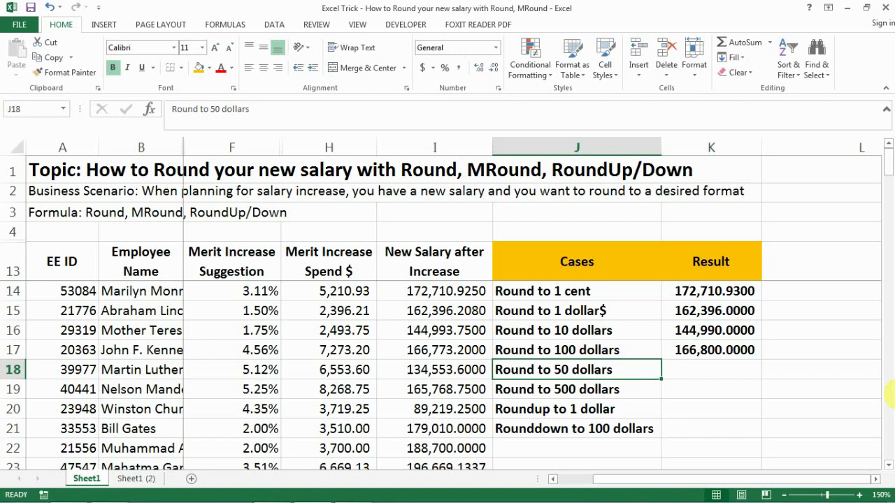
pyautogui.press('Right')
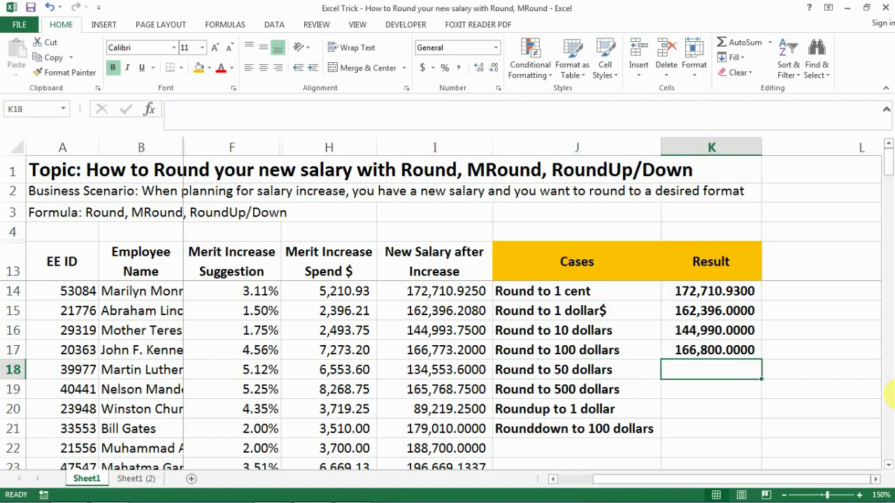
pyautogui.write('=mr')
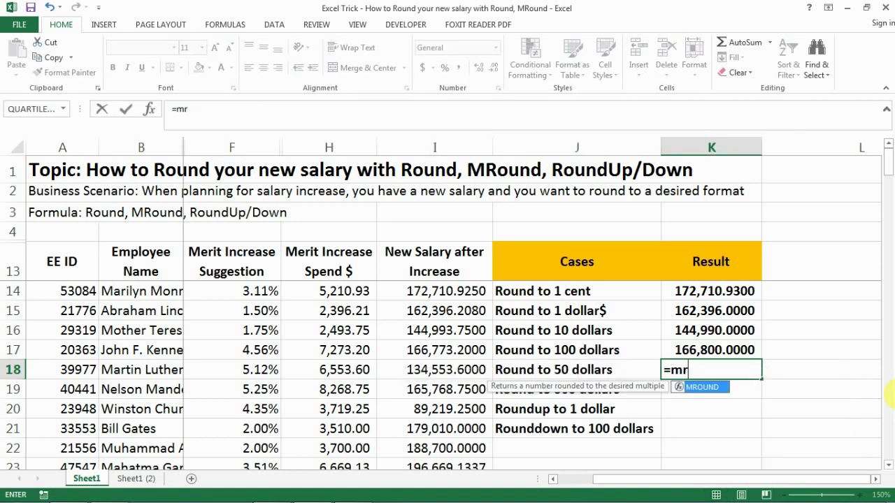
pyautogui.write('ound')
pyautogui.press('Tab')
pyautogui.press('Left')
pyautogui.press('Left')
pyautogui.write(',')
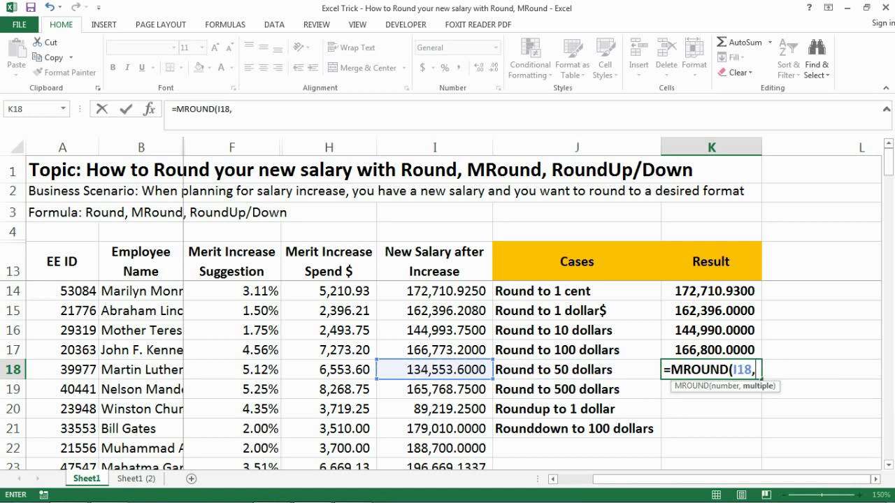
pyautogui.write('50)')
pyautogui.press('Return')
# Show the K18 result with four decimal places, reading 134550.0000.
pyautogui.click(711, 369)
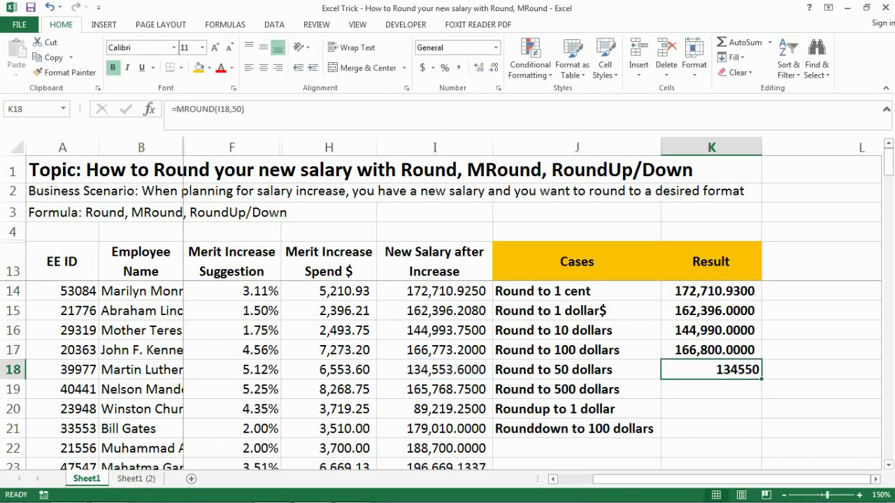
pyautogui.click(477, 68)
pyautogui.click(477, 68)
pyautogui.click(477, 68)
pyautogui.click(477, 68)
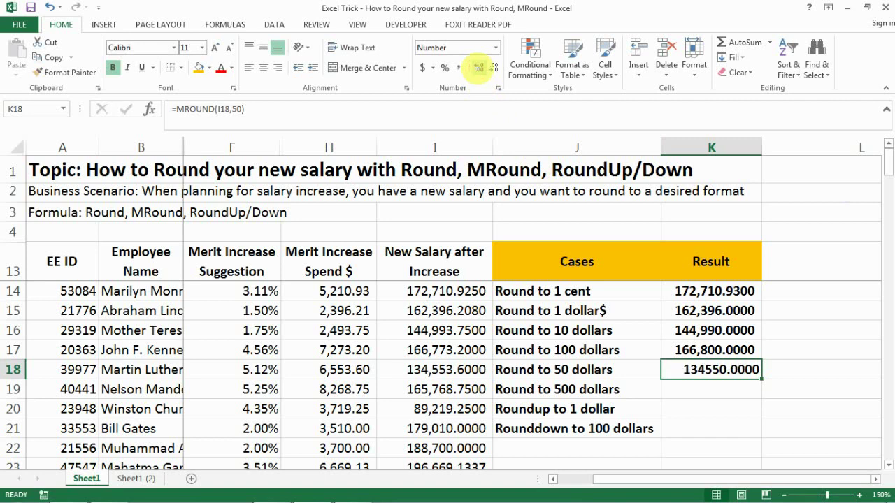
pyautogui.press('Down')
# Enter =MROUND(I19,500) in K19 for the 500-dollar case.
pyautogui.write('=mround')
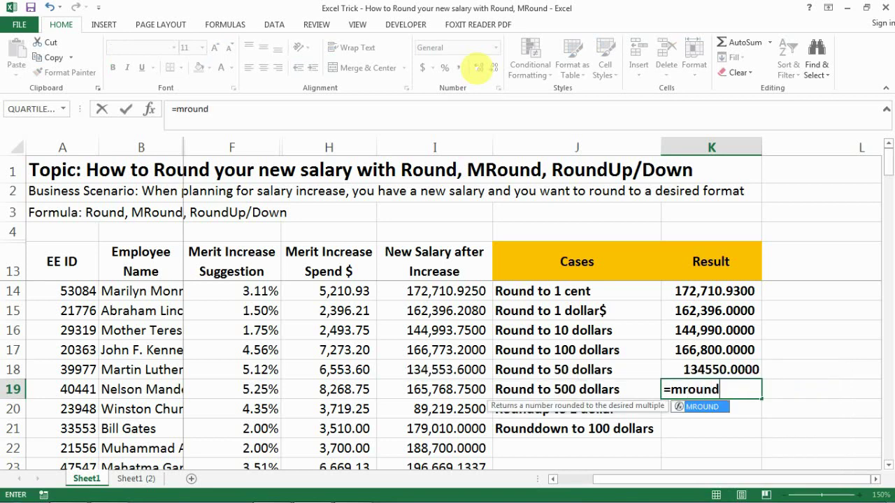
pyautogui.press('Tab')
pyautogui.press('Left')
pyautogui.press('Left')
pyautogui.press('Left')
pyautogui.press('Right')
pyautogui.write(',500)')
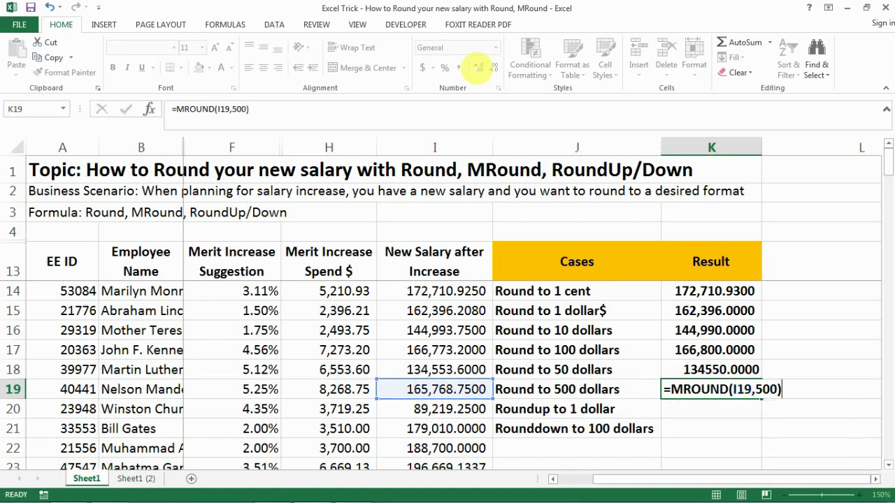
pyautogui.hotkey('ctrl', 'Return')
# Format the K19 result to four decimal places, showing 166000.0000.
pyautogui.click(477, 68)
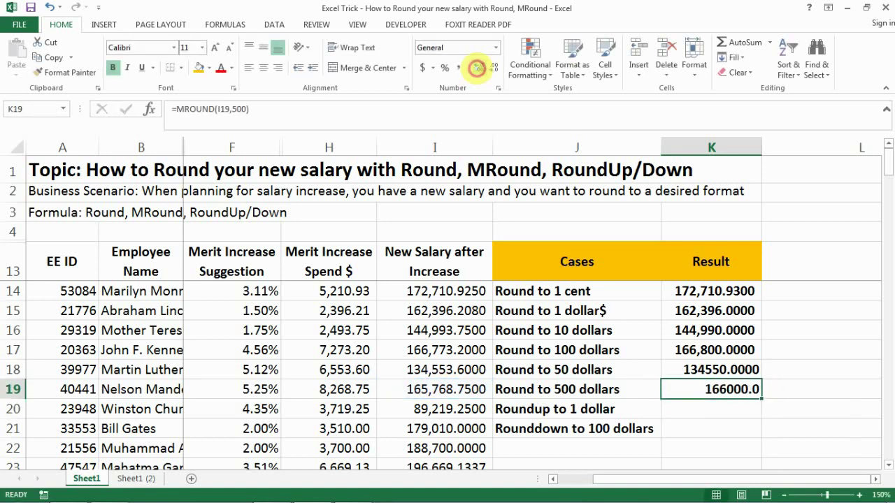
pyautogui.doubleClick(477, 68)
pyautogui.click(477, 68)
pyautogui.press('Down')
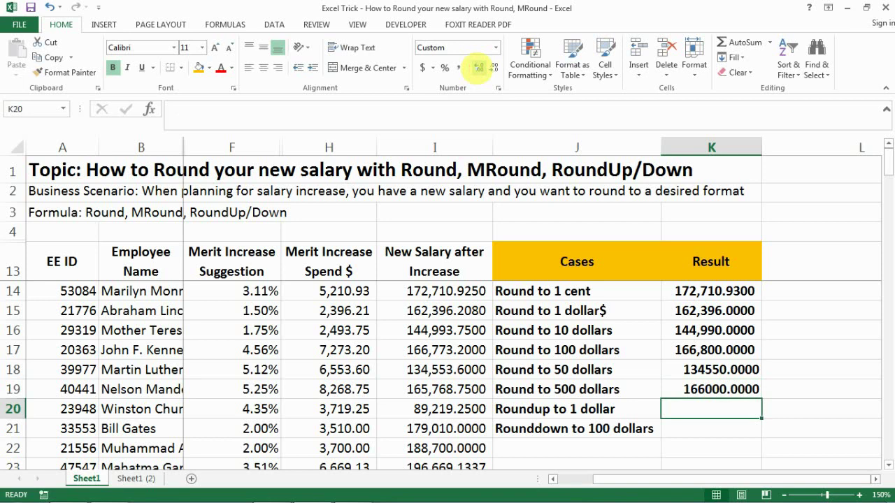
# Enter =ROUNDUP(I20,0) in K20 and check the 89,220.0000 result against I20.
pyautogui.write('=round')
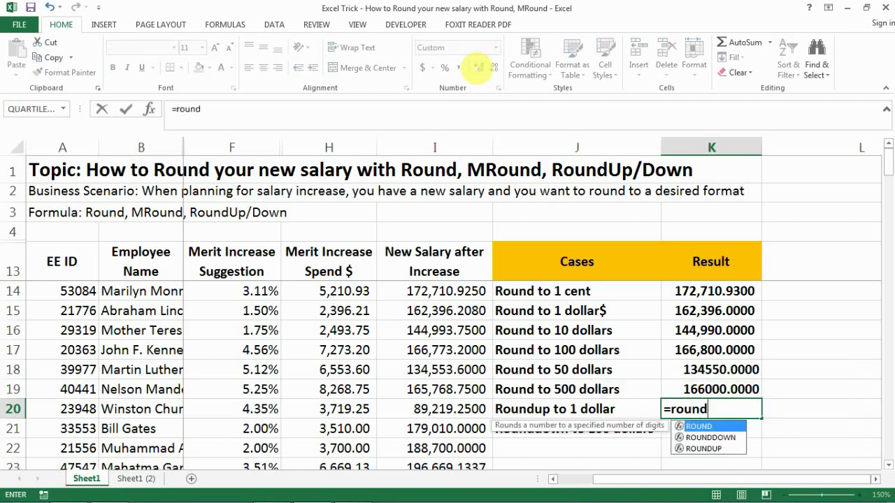
pyautogui.press('Down')
pyautogui.press('Down')
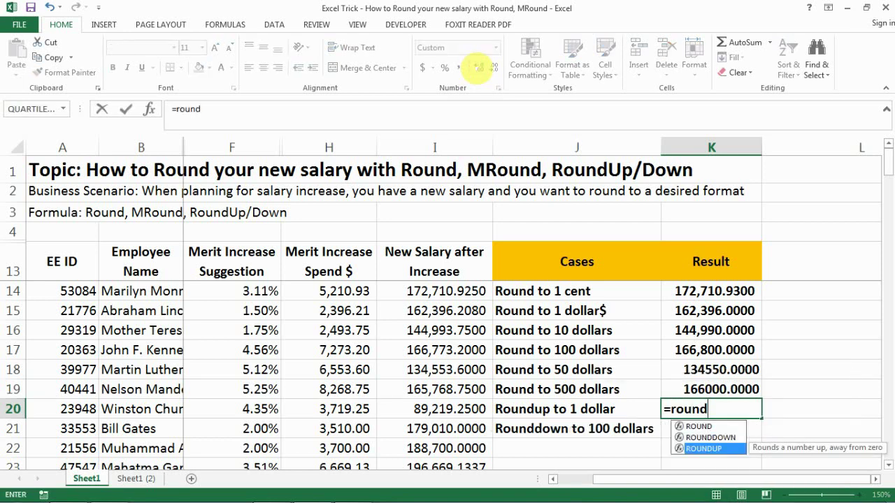
pyautogui.press('Tab')
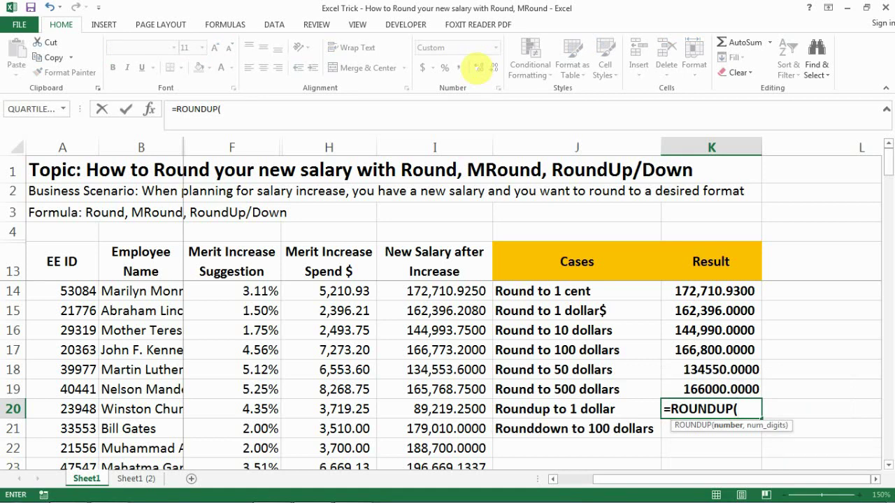
pyautogui.press('Left')
pyautogui.press('Left')
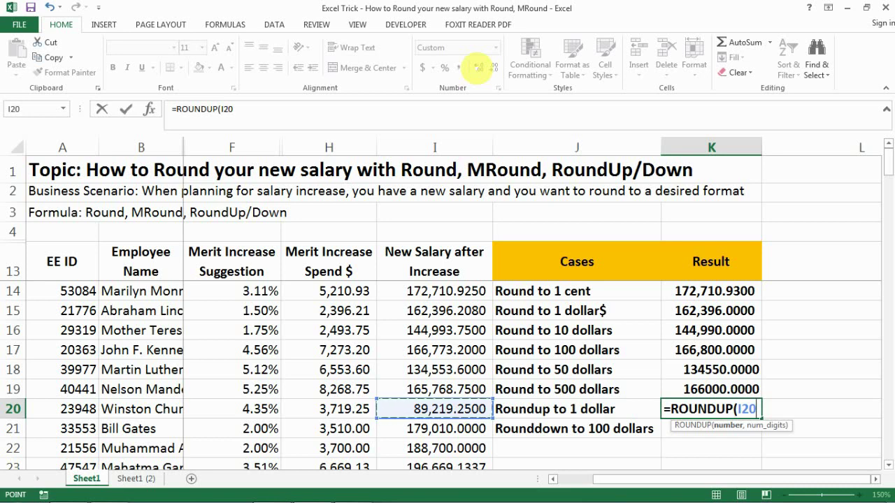
pyautogui.write(',')
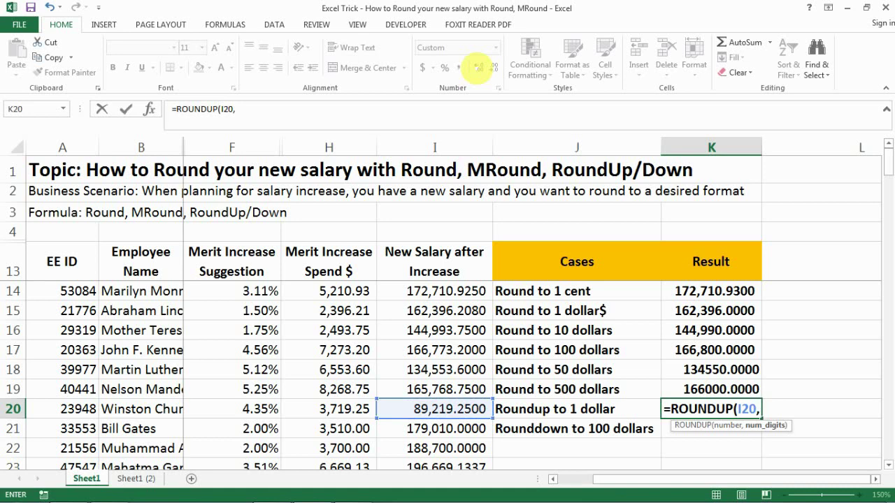
pyautogui.write('0)')
pyautogui.press('Return')
pyautogui.press('Up')
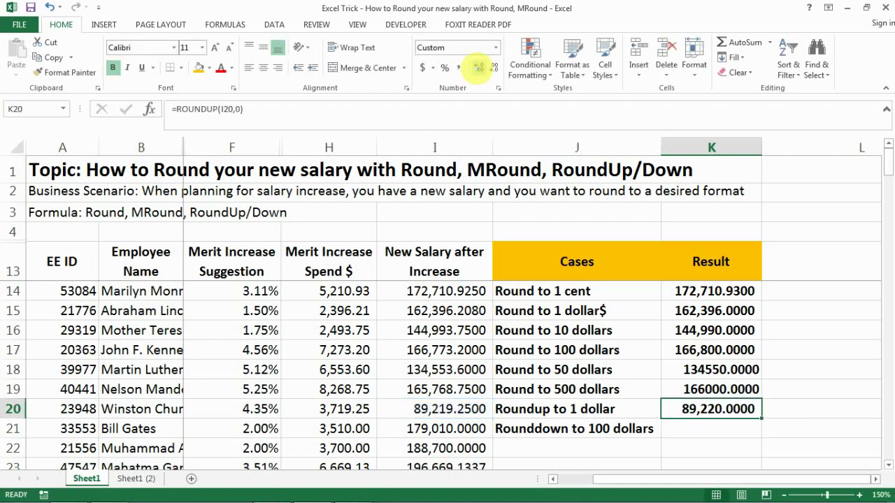
pyautogui.press('Left')
pyautogui.press('Left')
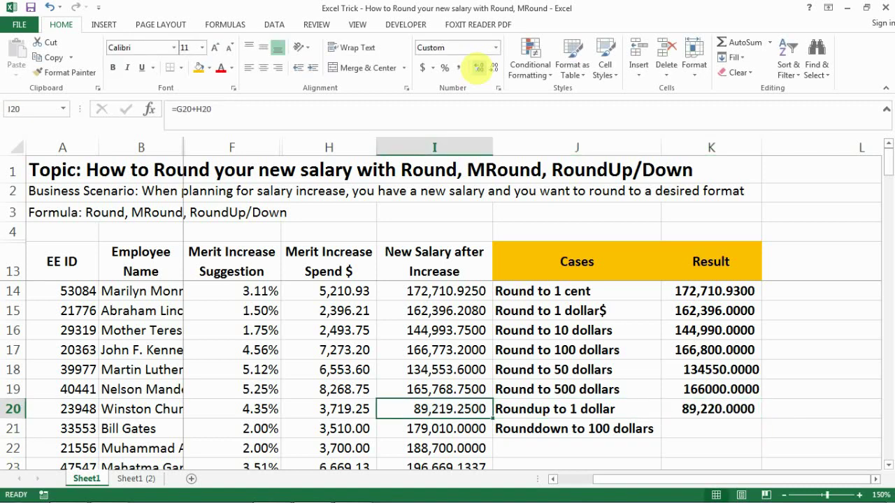
pyautogui.press('Right')
pyautogui.press('Right')
# Enter =ROUNDDOWN(I21,-2) in K21 and check the 179,000.0000 result against I21.
pyautogui.press('Down')
pyautogui.write('=')
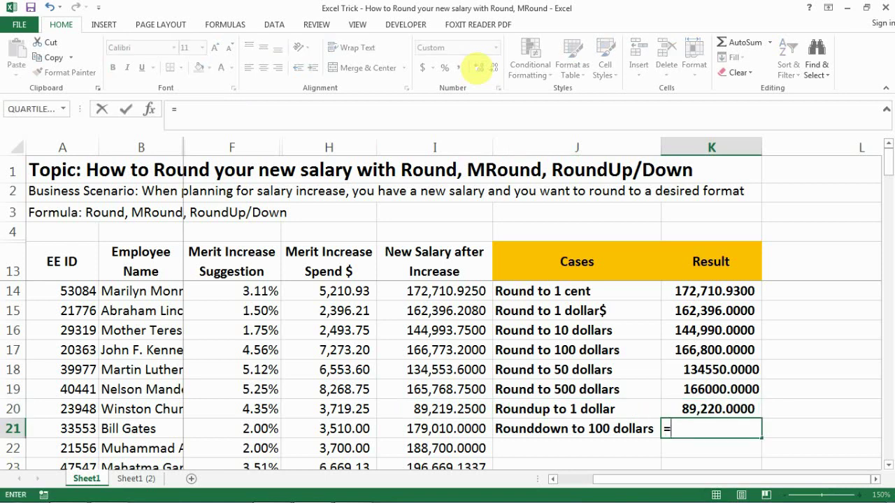
pyautogui.write('round')
pyautogui.press('Down')
pyautogui.press('Tab')
pyautogui.press('Left')
pyautogui.press('Left')
pyautogui.write(',')
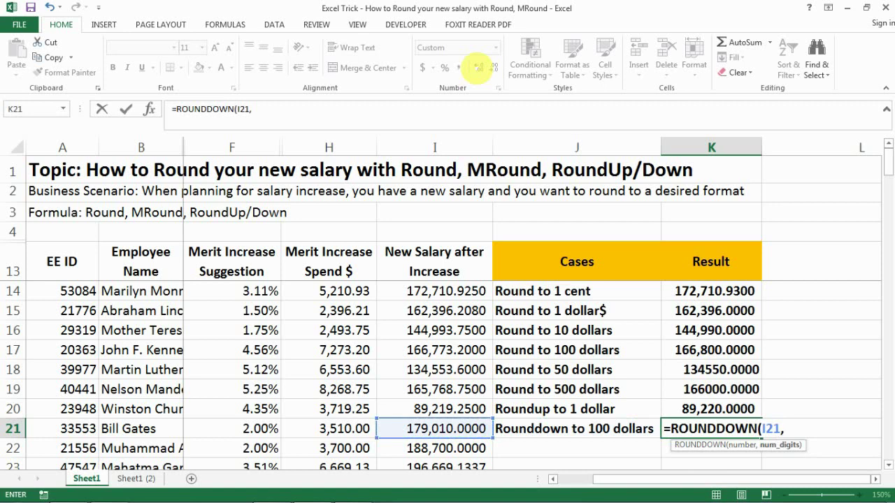
pyautogui.write('-2)')
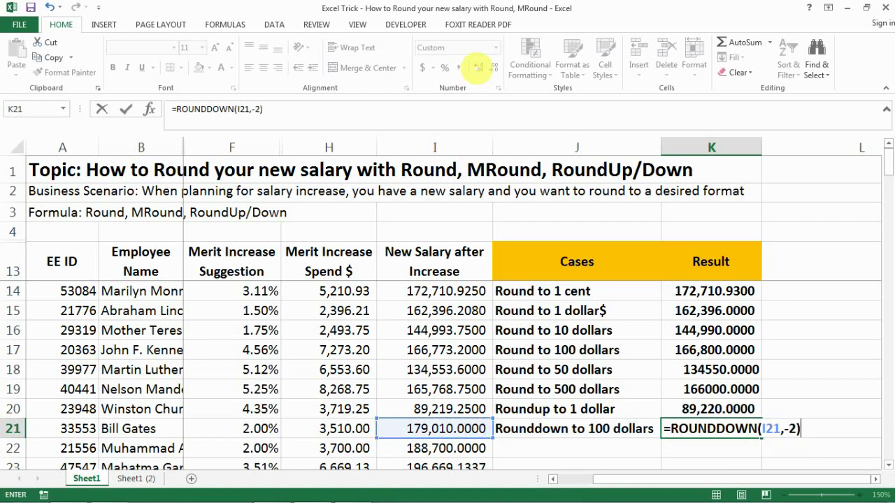
pyautogui.press('Return')
pyautogui.press('Up')
pyautogui.press('Left')
pyautogui.press('Left')
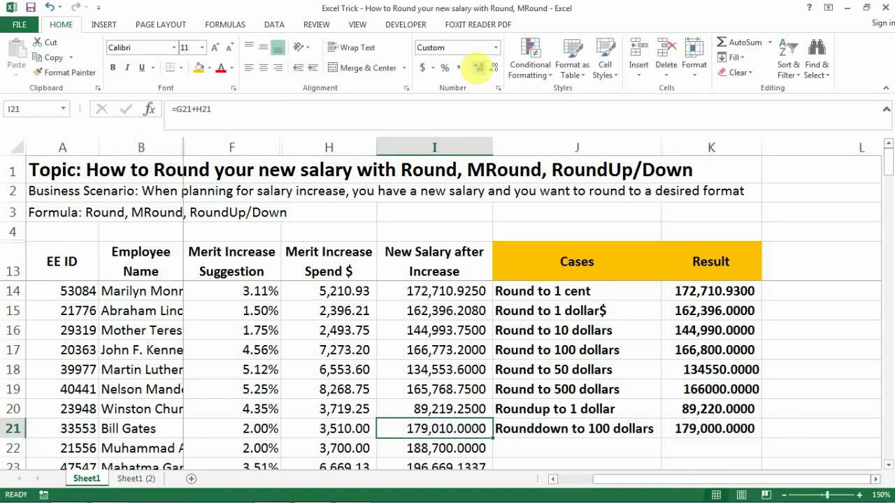
pyautogui.press('Right')
pyautogui.press('Right')
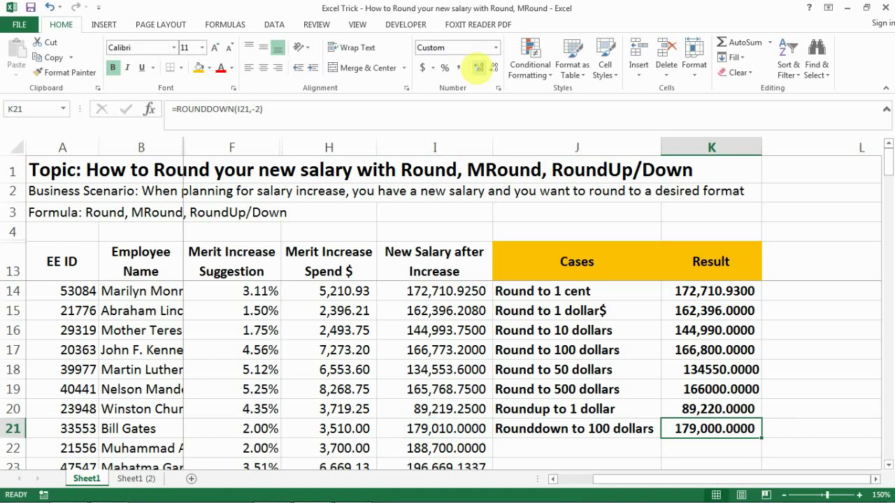